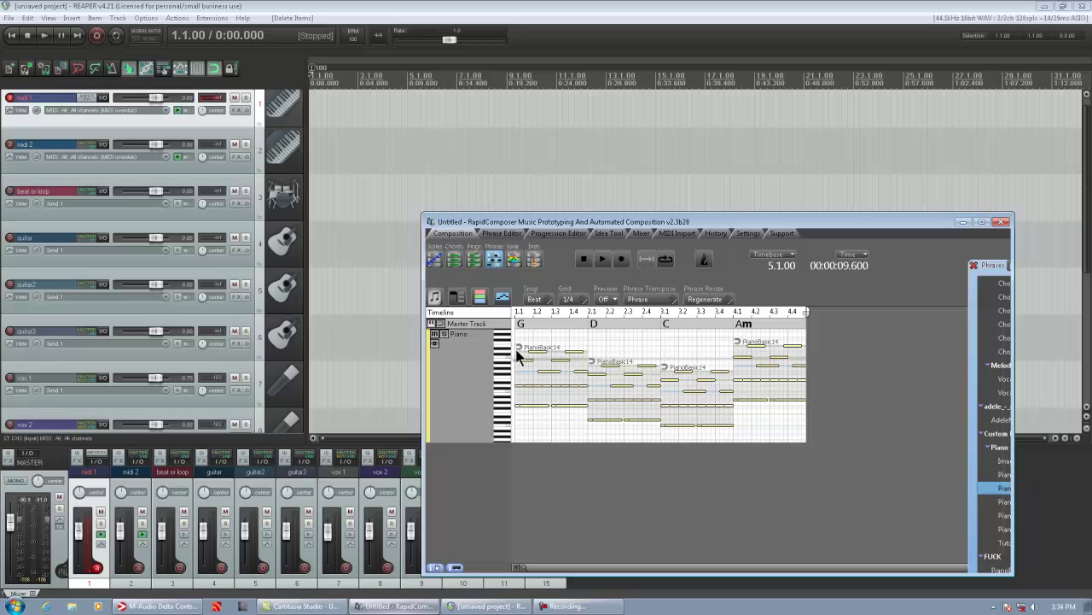
# Lower Reaper's project tempo from 120 to 85 BPM, then return to RapidComposer
pyautogui.click(354, 43)
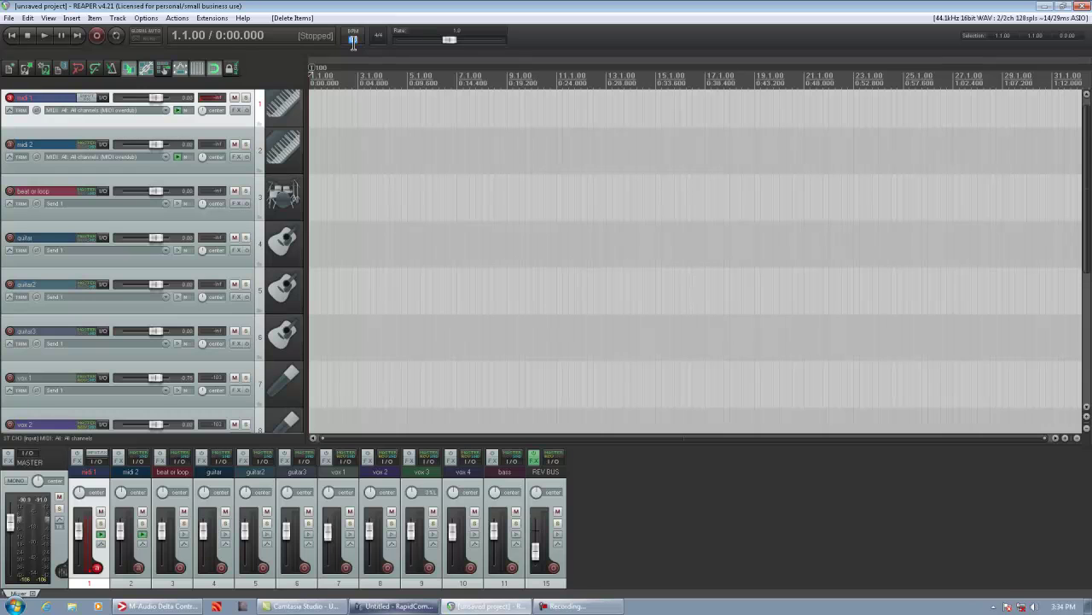
pyautogui.moveTo(353, 43); pyautogui.dragTo(413, 260)
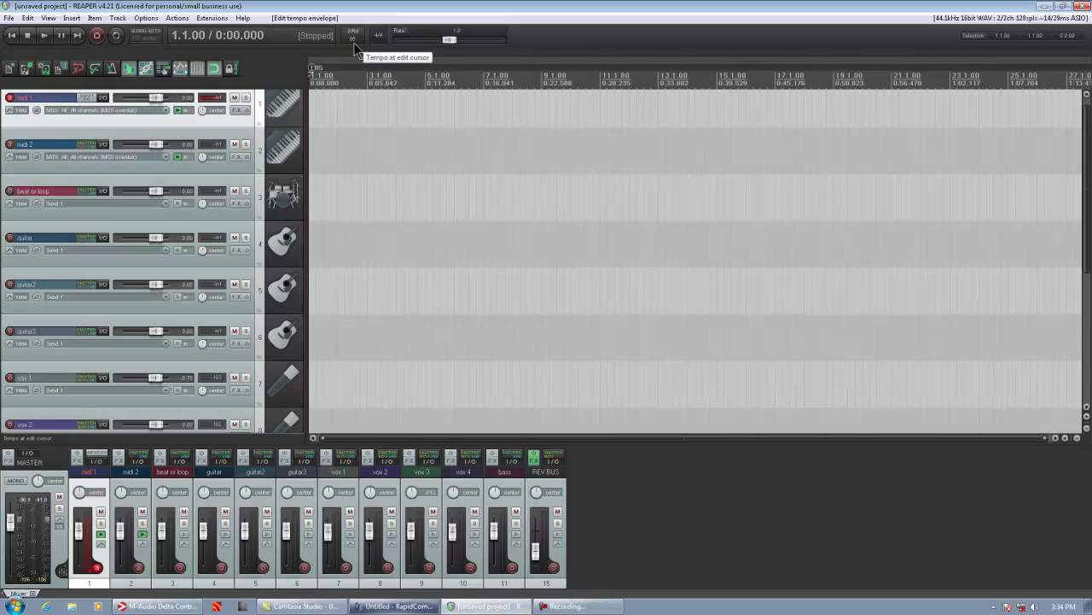
pyautogui.click(395, 606)
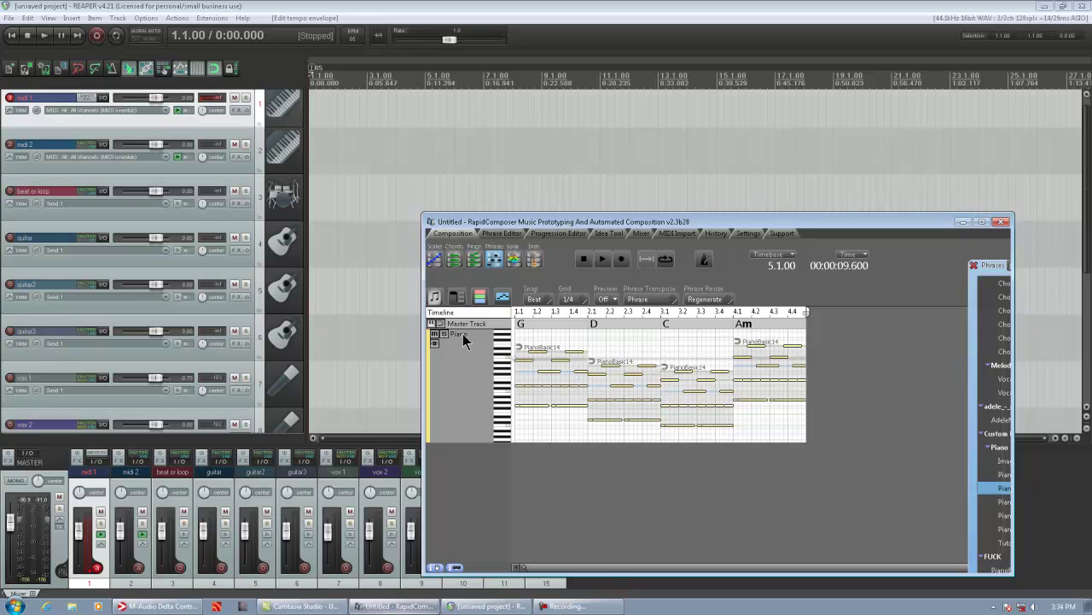
# Import the Piano part into Reaper track 3 as 'Piano - RapidComposer-Piano.mid', merging its tempo map
pyautogui.moveTo(463, 339); pyautogui.dragTo(310, 199)
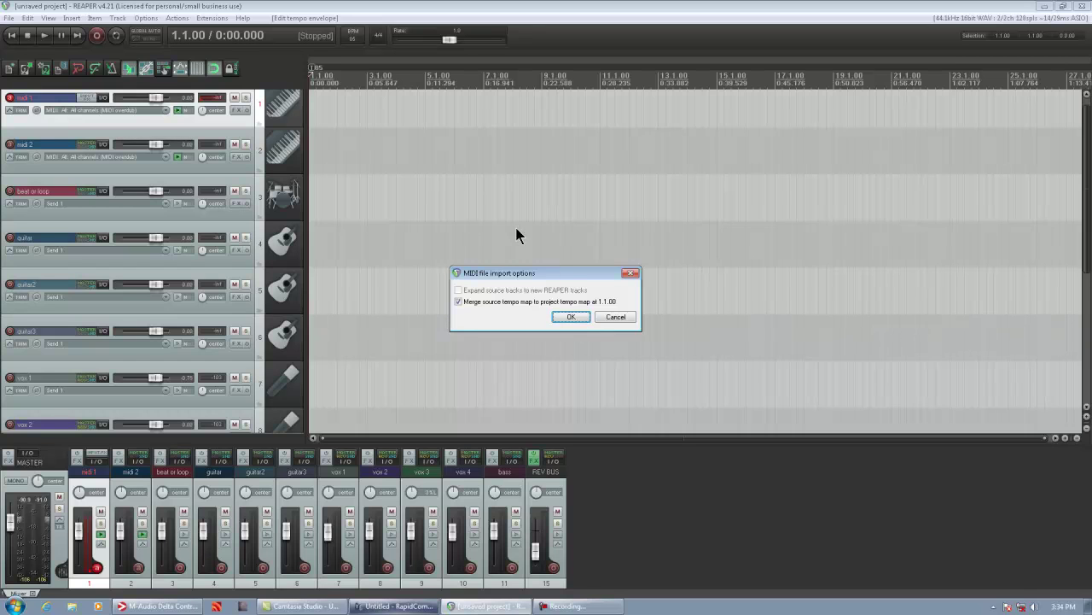
pyautogui.click(571, 318)
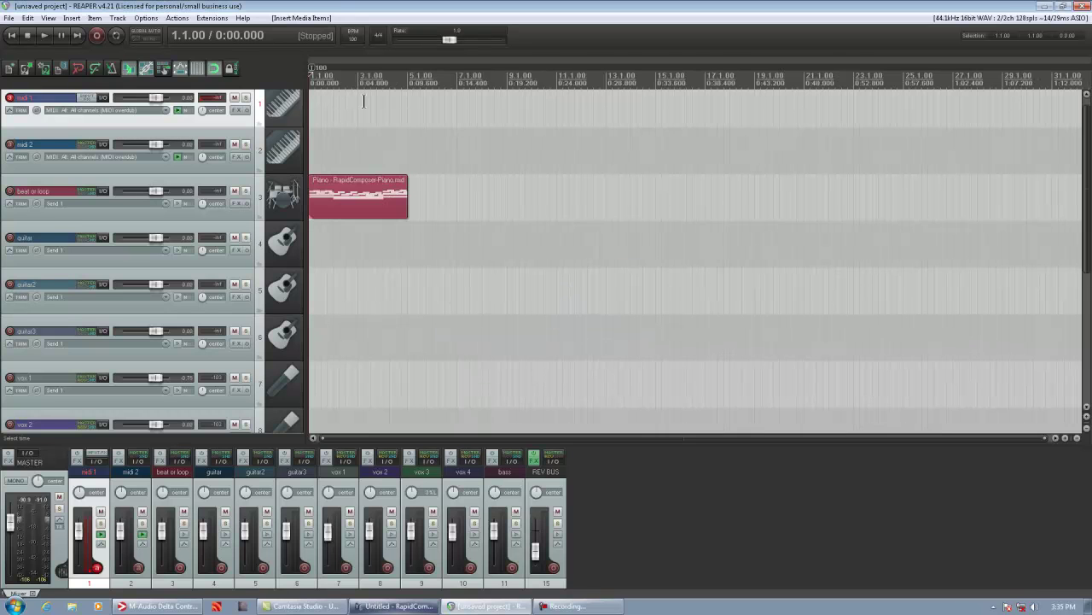
pyautogui.click(323, 161)
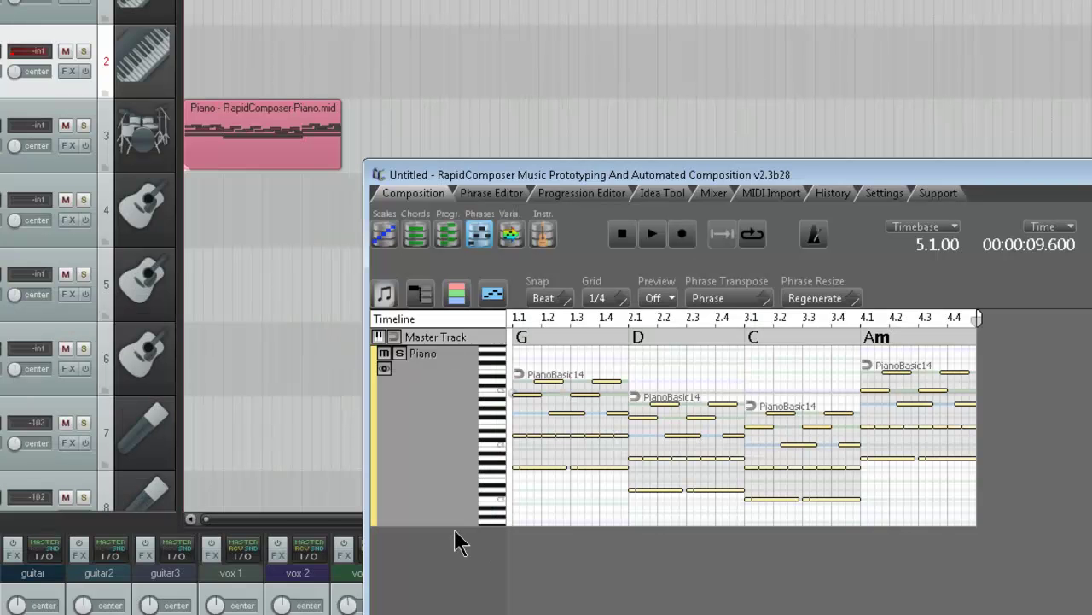
# Shrink the Piano track, add two new tracks below it, and give the second an SF2 bass instrument
pyautogui.moveTo(439, 524); pyautogui.dragTo(439, 413)
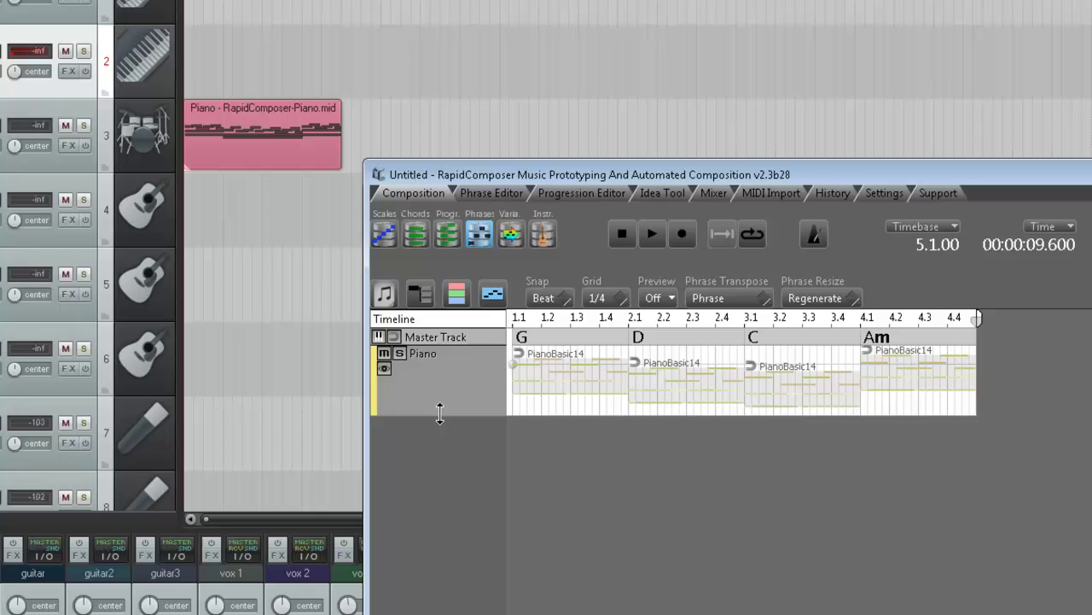
pyautogui.doubleClick(427, 459)
pyautogui.doubleClick(427, 461)
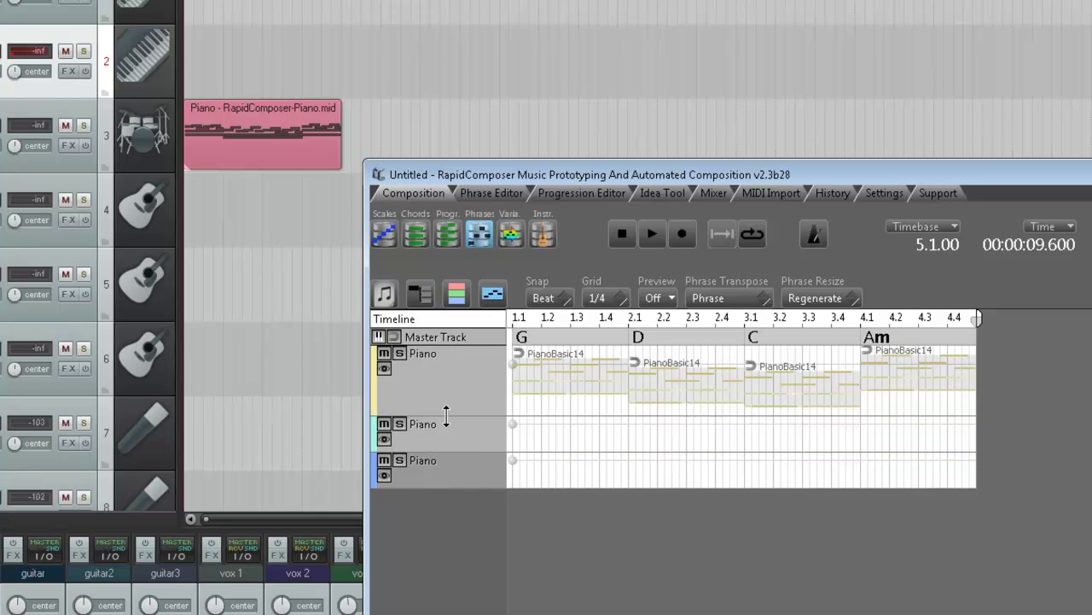
pyautogui.click(456, 437)
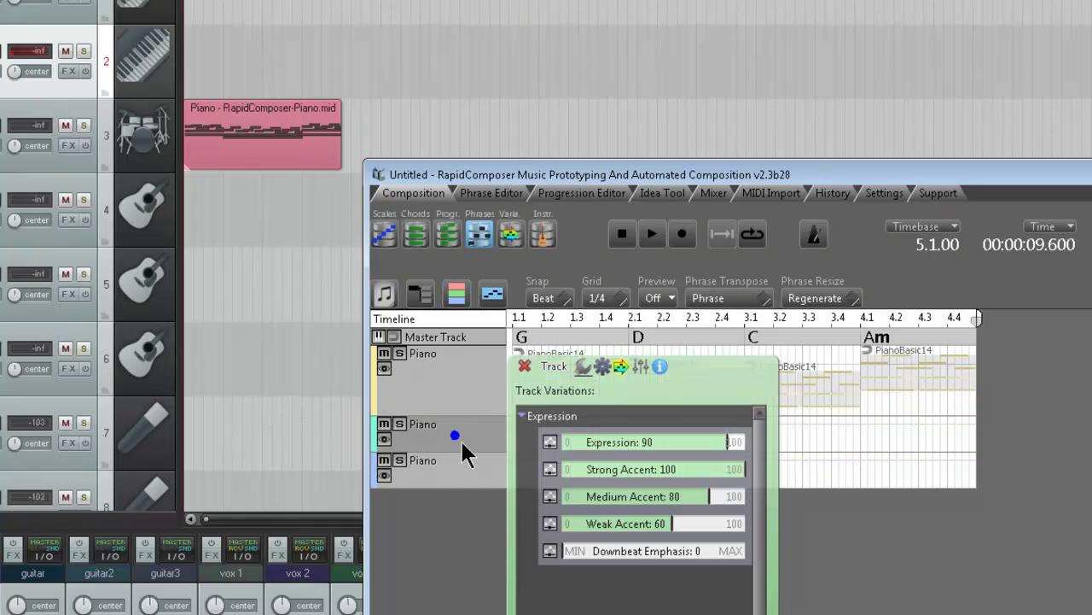
pyautogui.click(584, 365)
pyautogui.click(649, 521)
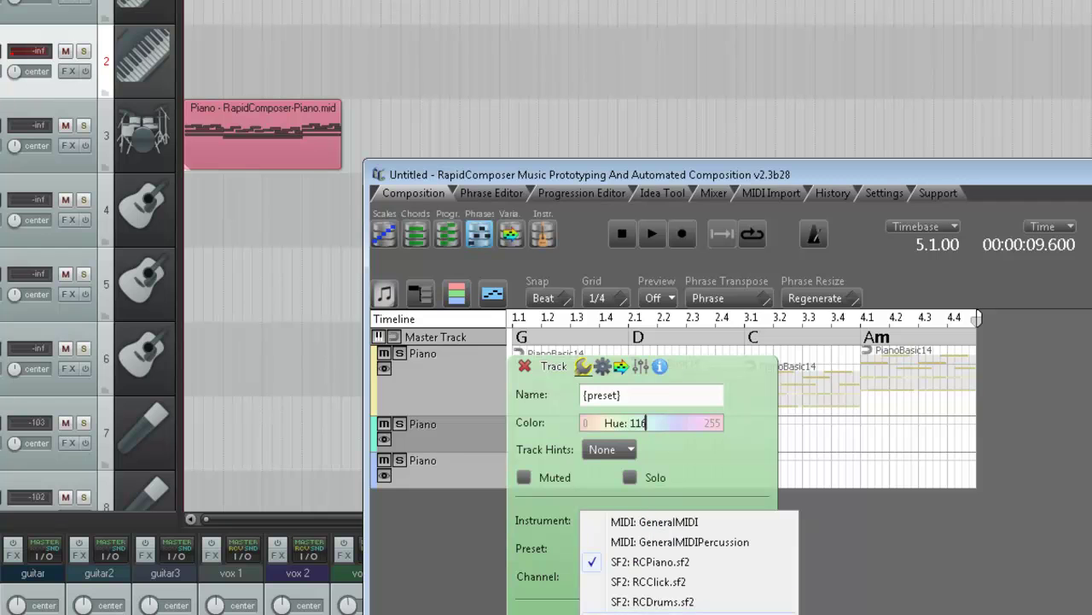
pyautogui.click(653, 611)
pyautogui.click(524, 365)
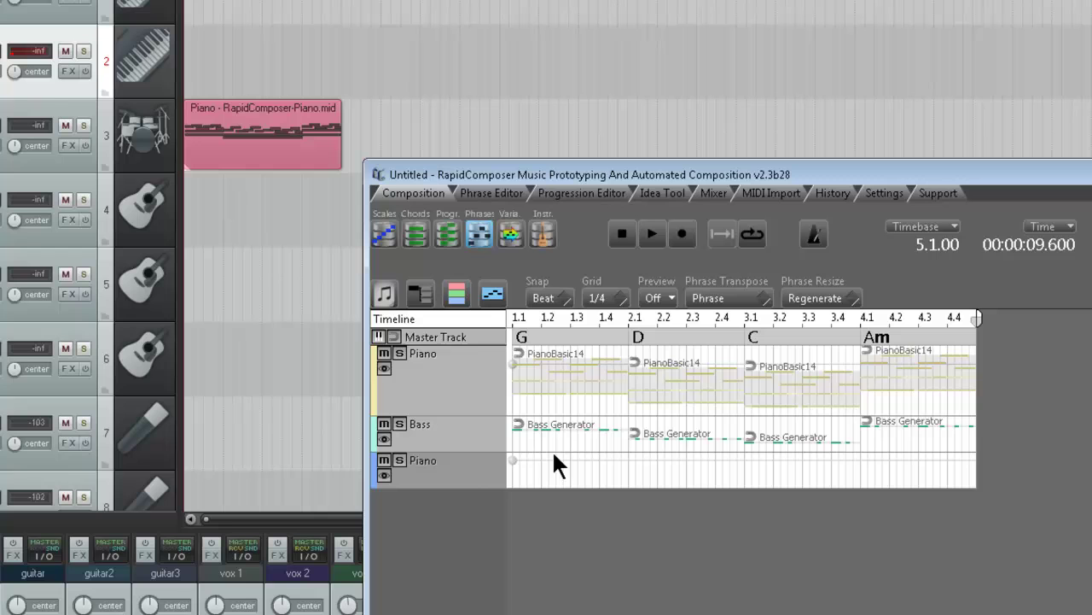
# Set the third track's instrument to SF2: RCGuitar.sf2 Steel String Guitar
pyautogui.click(466, 468)
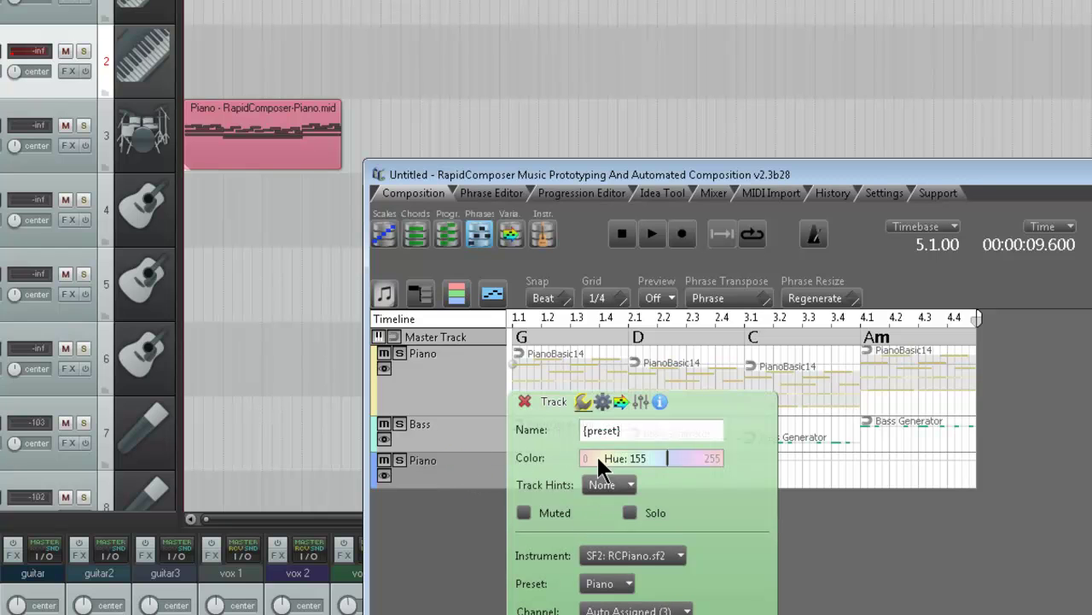
pyautogui.click(655, 556)
pyautogui.click(649, 613)
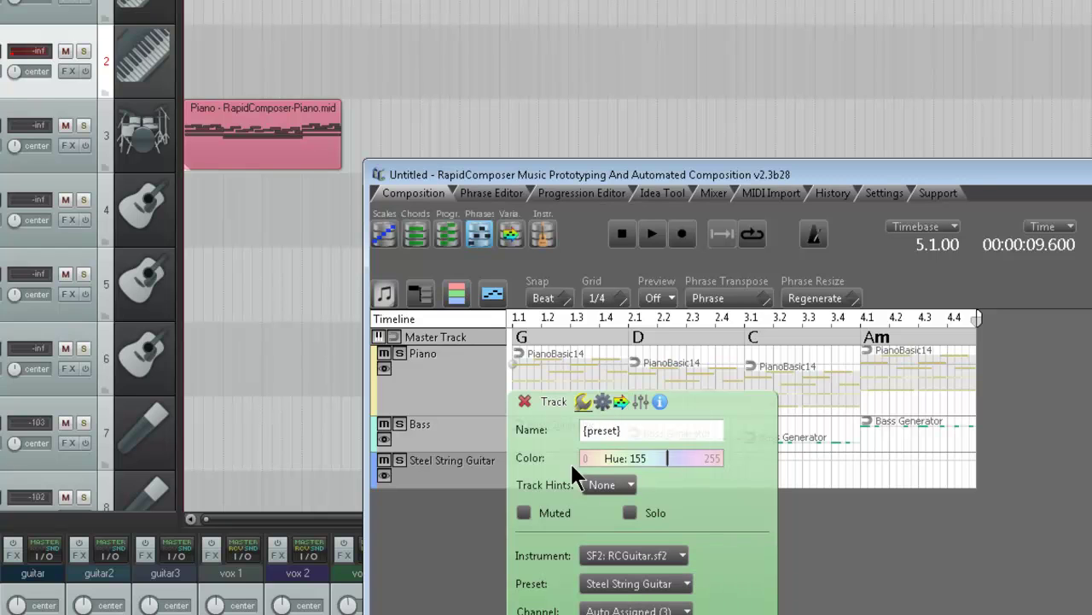
pyautogui.click(524, 396)
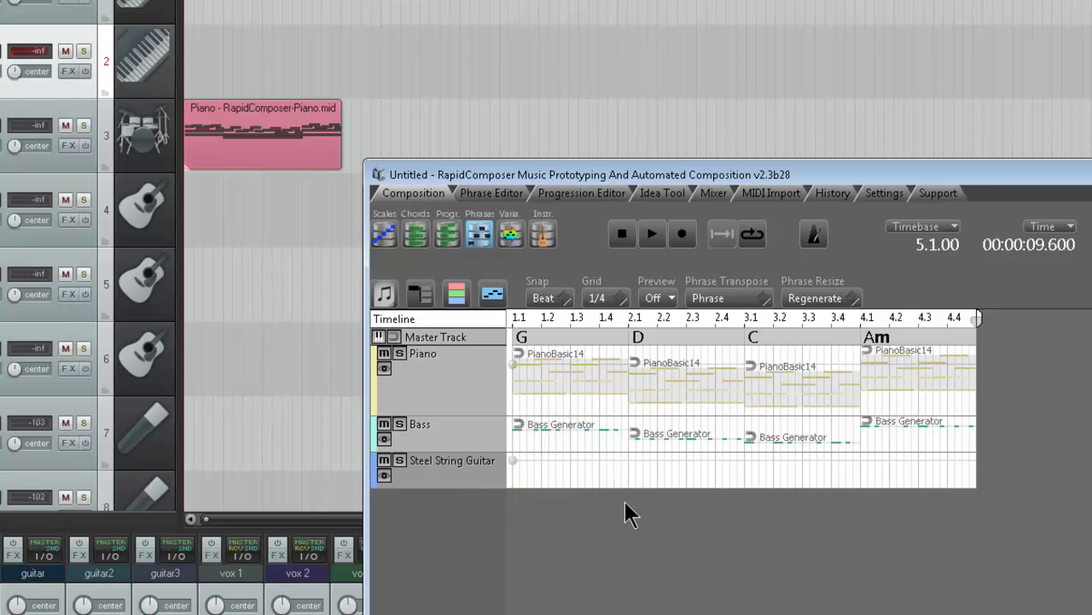
# Expand the guitar and bass tracks, rewind playback to 1.1.00, and show File Import/Export
pyautogui.click(466, 489)
pyautogui.click(470, 450)
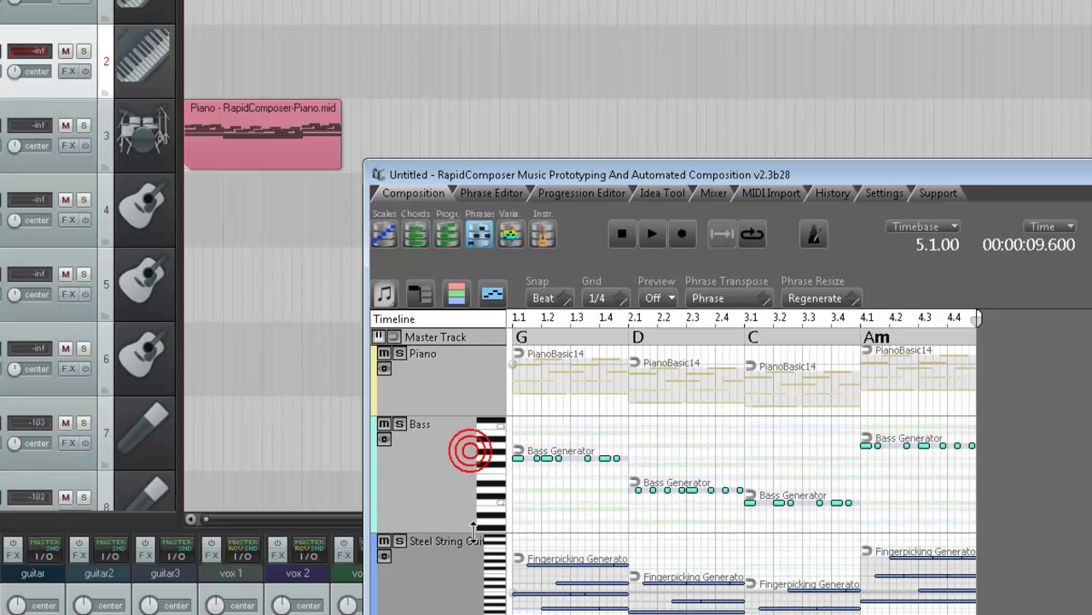
pyautogui.click(631, 233)
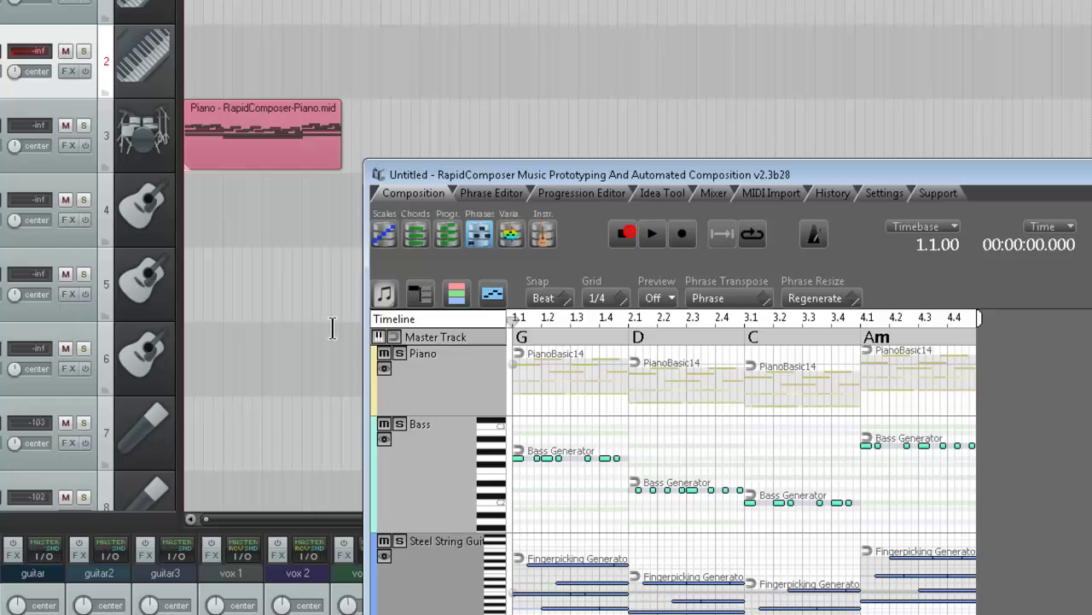
pyautogui.click(385, 293)
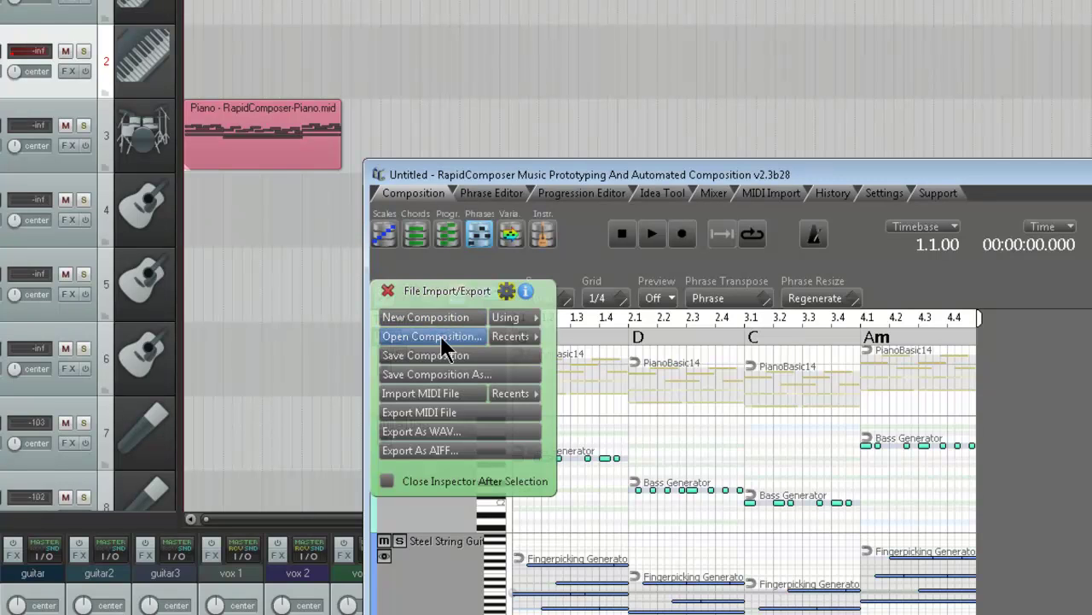
# Browse the 'Using' composition templates twice without picking one, then close the File Import/Export inspector
pyautogui.moveTo(433, 288)
pyautogui.mouseDown()
pyautogui.moveTo(441, 327)
pyautogui.moveTo(433, 274)
pyautogui.mouseUp()
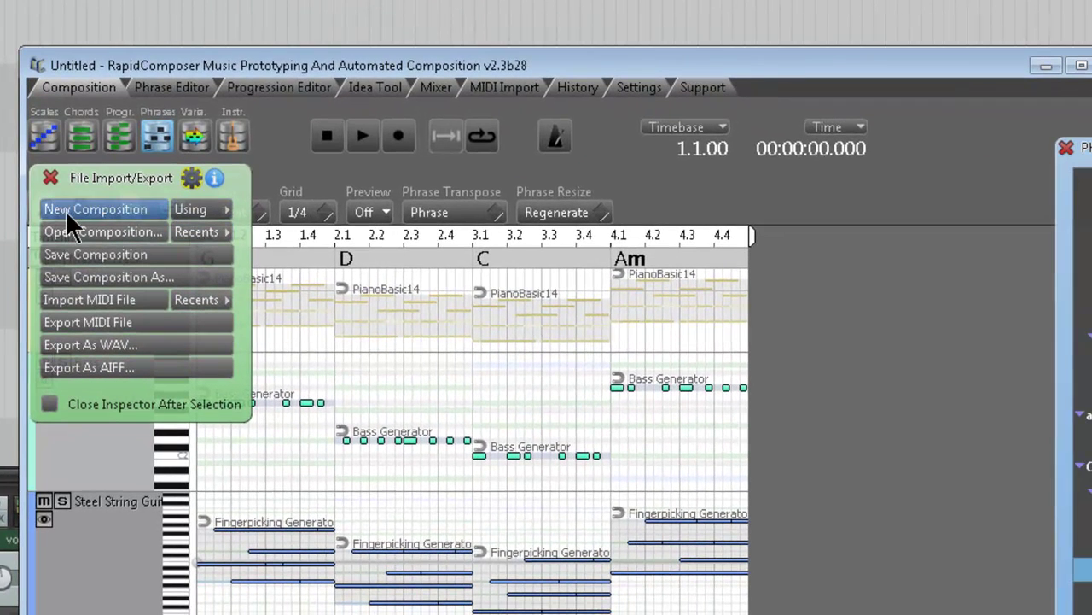
pyautogui.click(226, 208)
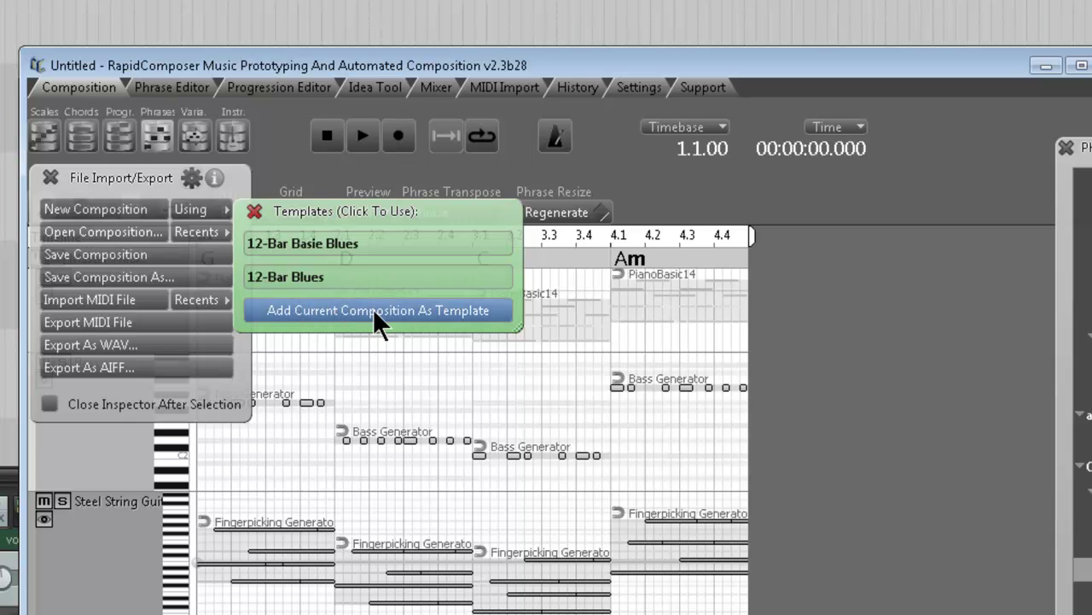
pyautogui.click(255, 214)
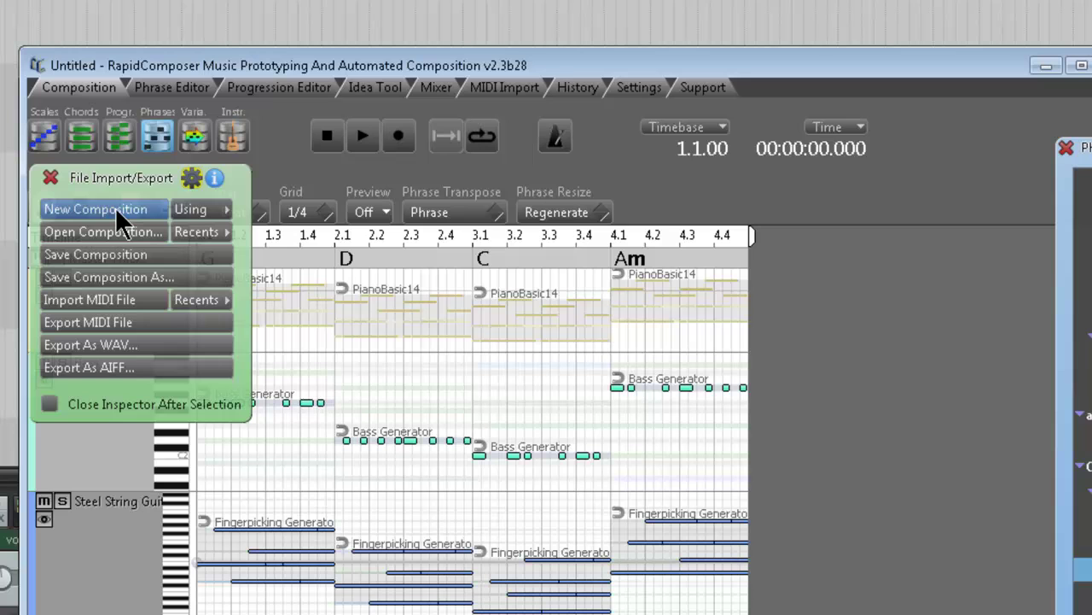
pyautogui.click(214, 210)
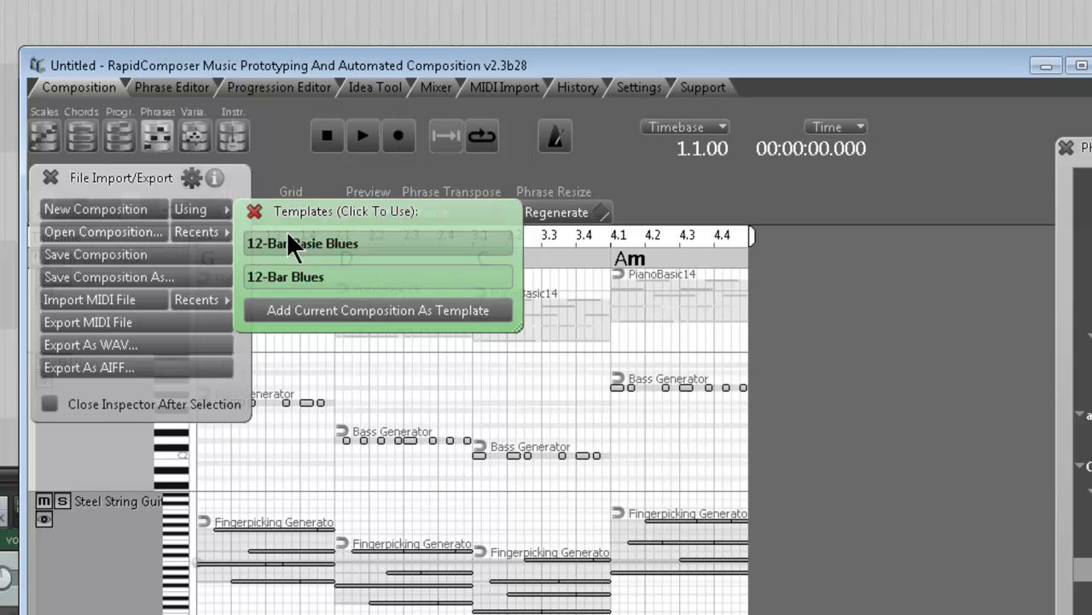
pyautogui.click(254, 211)
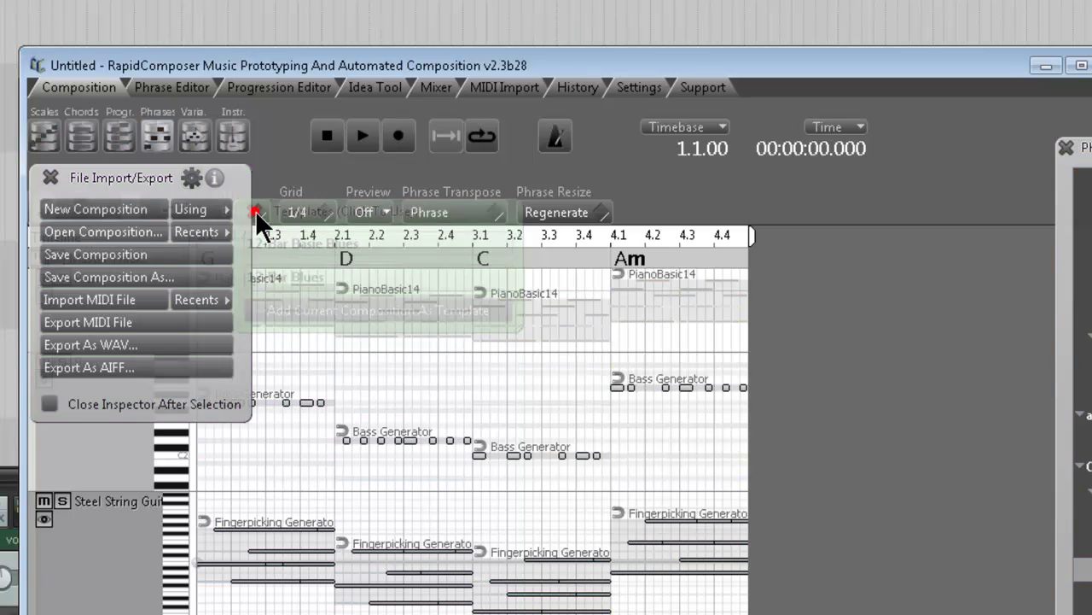
pyautogui.click(50, 180)
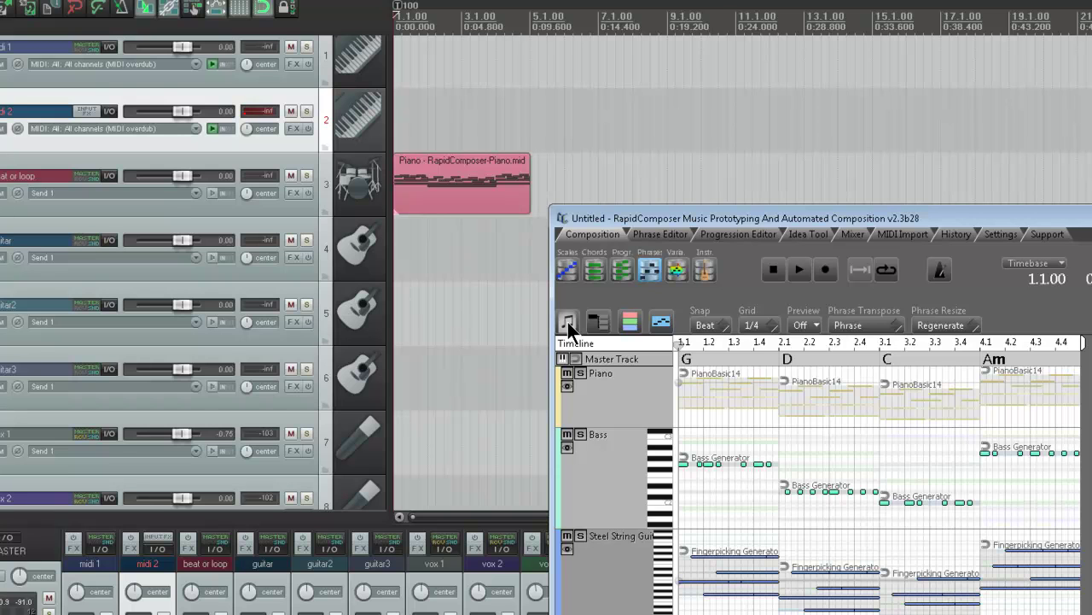
# Delete the old Piano item, rewind Reaper to the project start, and drag the whole composition onto track 2
pyautogui.click(472, 196)
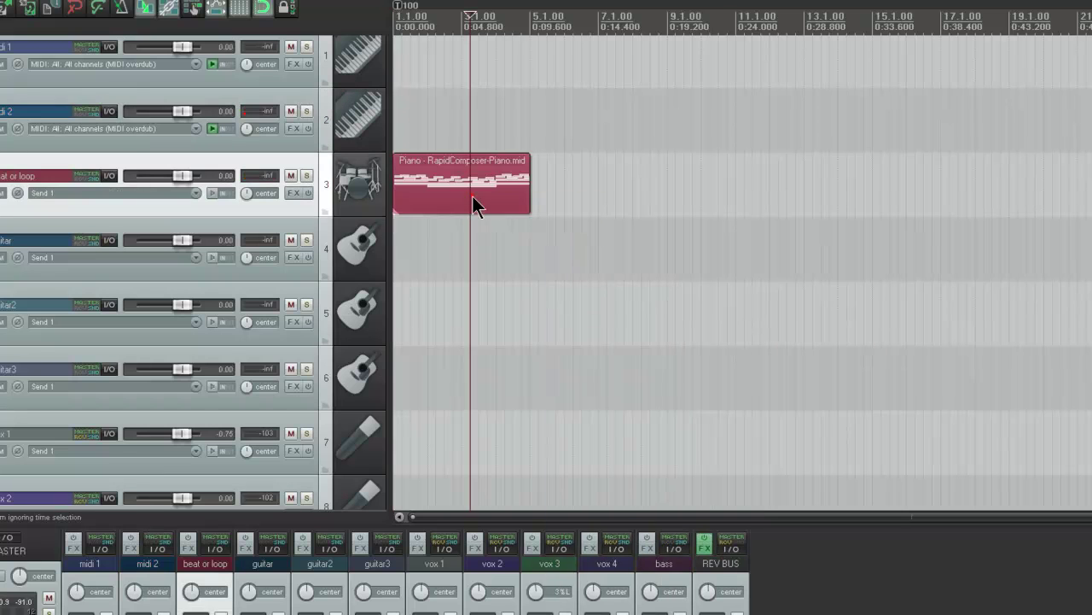
pyautogui.press('Delete')
pyautogui.press('Home')
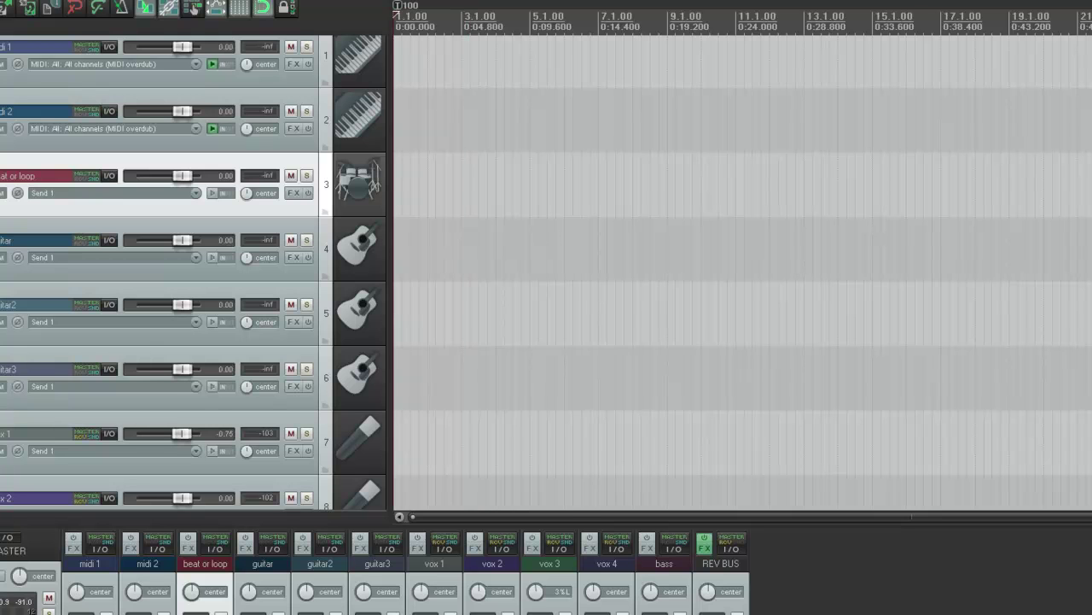
pyautogui.hotkey('alt', 'Tab')
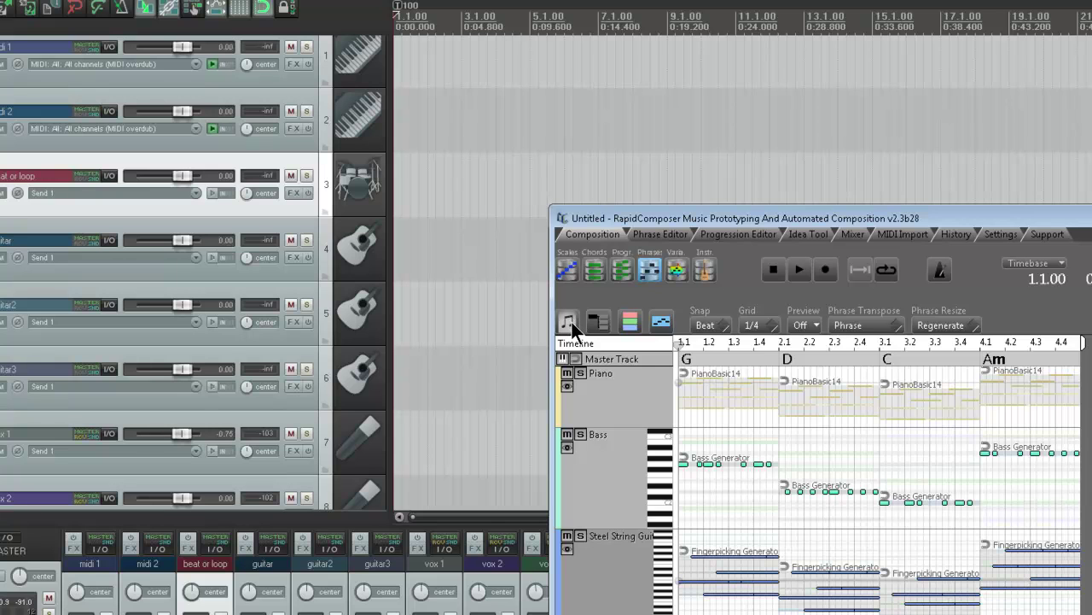
pyautogui.moveTo(569, 322); pyautogui.dragTo(402, 117)
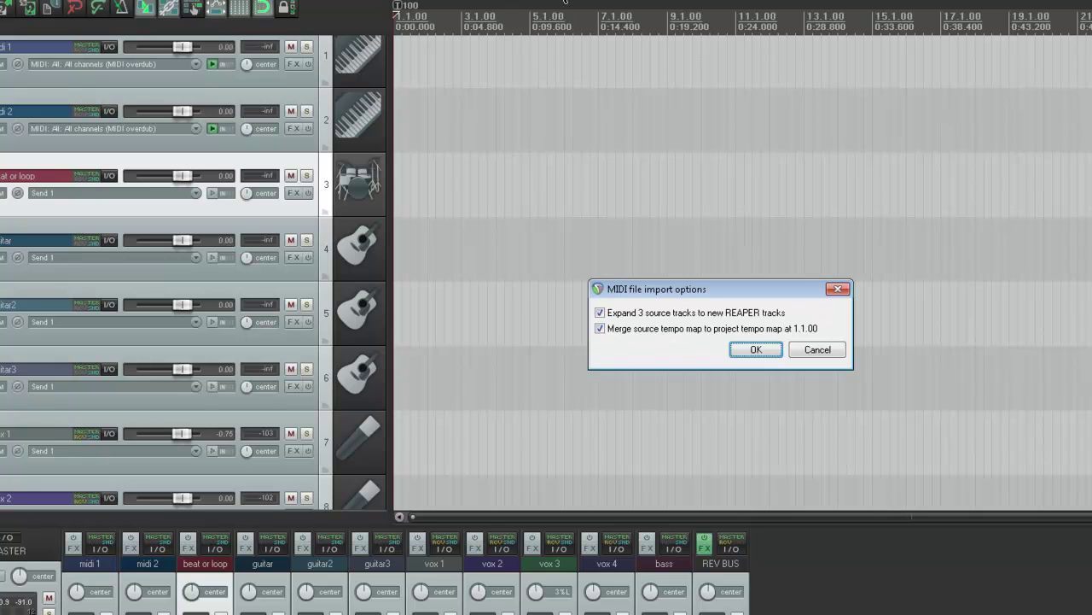
# Confirm the MIDI import so Piano, Bass and Steel String Guitar land on tracks 2–4
pyautogui.click(755, 350)
pyautogui.click(751, 351)
pyautogui.click(409, 61)
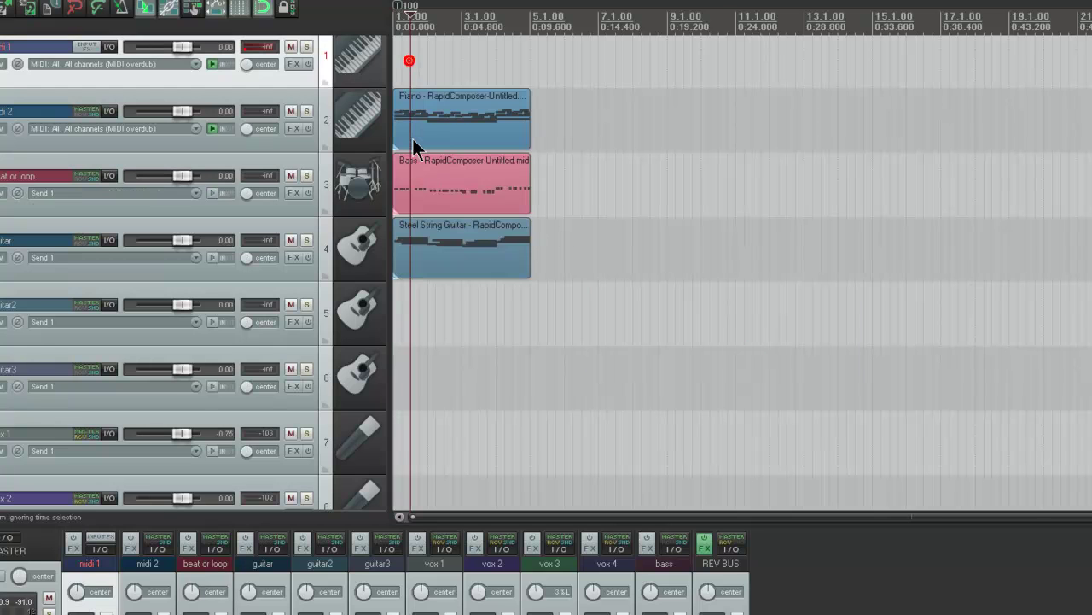
# Check the Piano, Bass and Steel String Guitar items, rewind to the project start, and return to RapidComposer
pyautogui.click(419, 119)
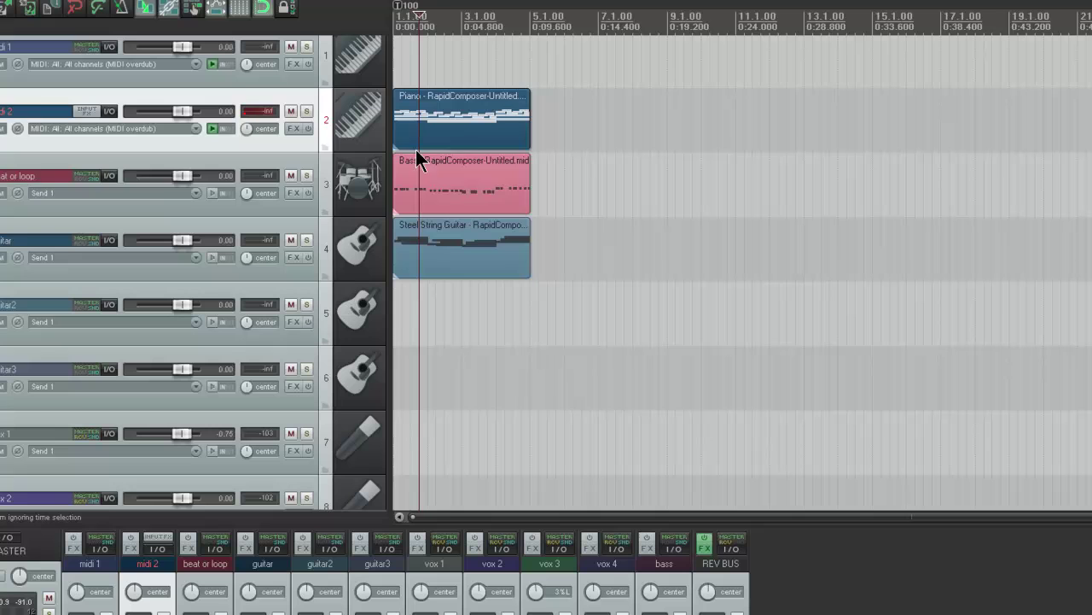
pyautogui.click(445, 194)
pyautogui.click(439, 244)
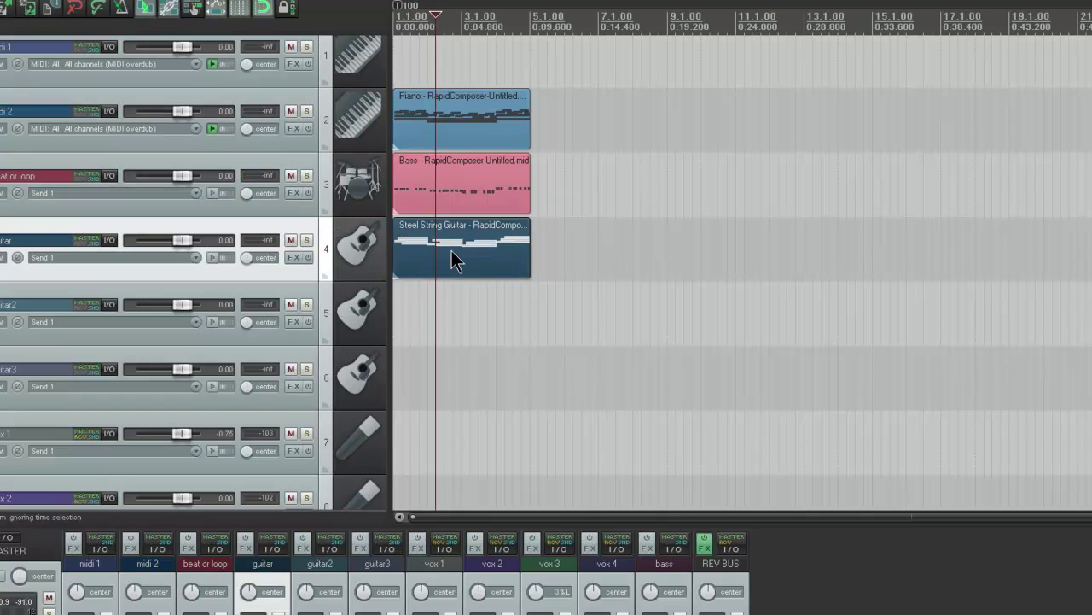
pyautogui.press('Home')
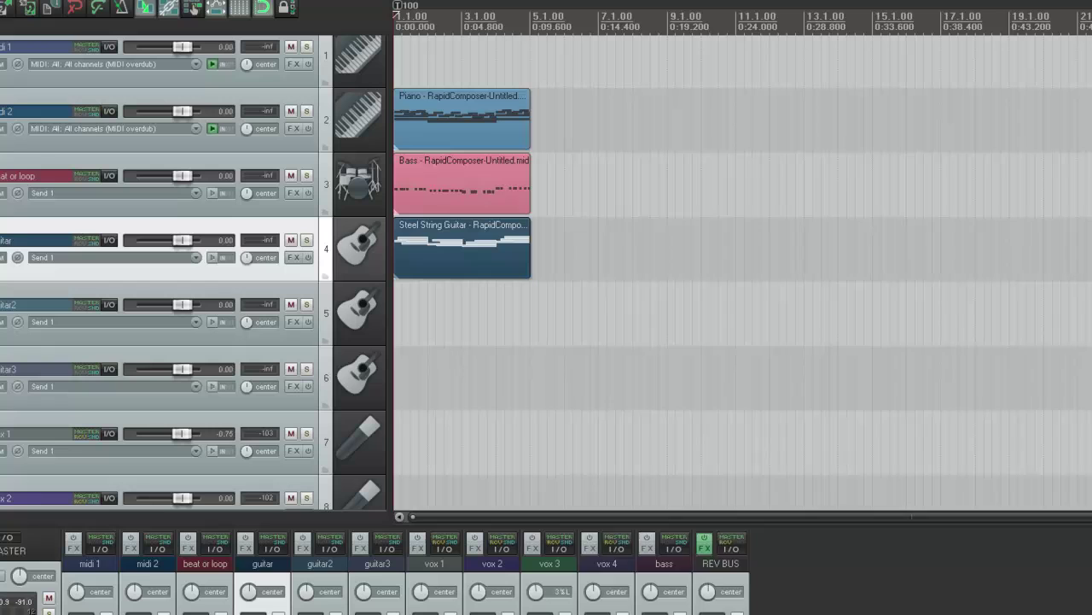
pyautogui.hotkey('alt', 'Tab')
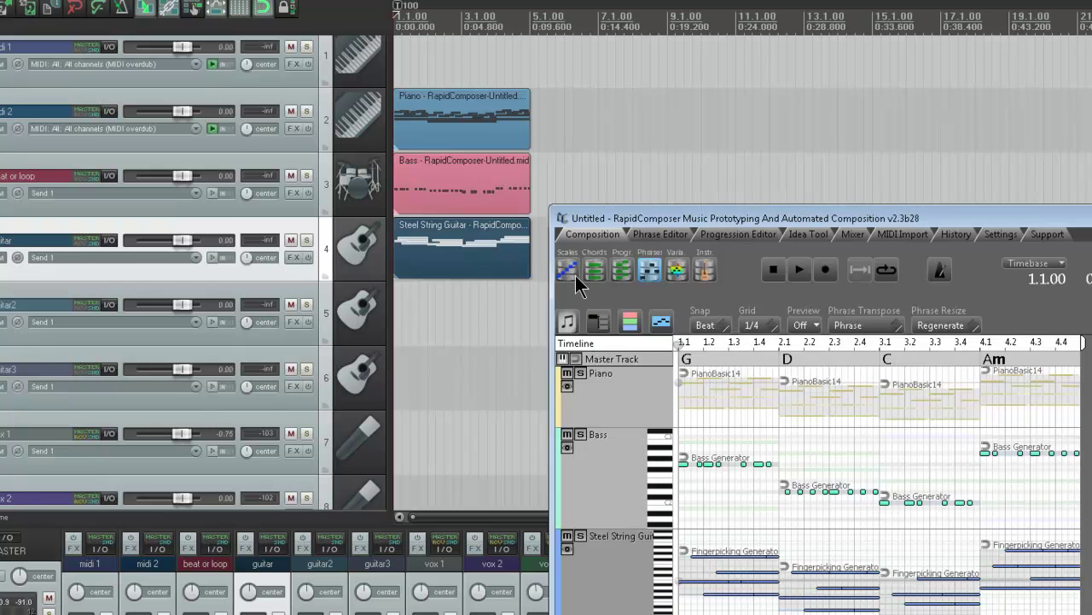